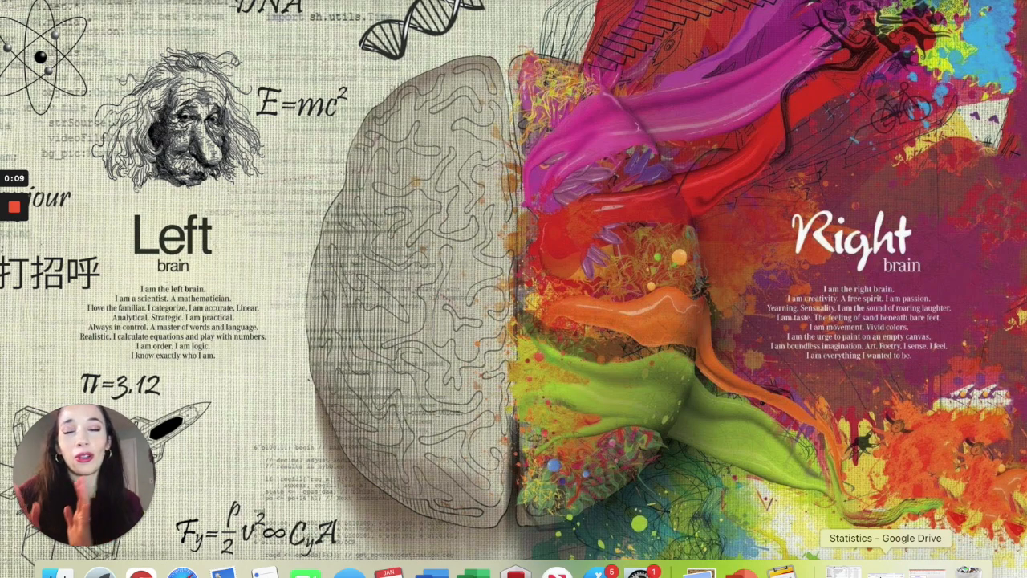
- Restore the Chrome window showing the Google Drive Statistics folder of handout PDFs
{"action": "left_click", "coordinate": [885, 571]}
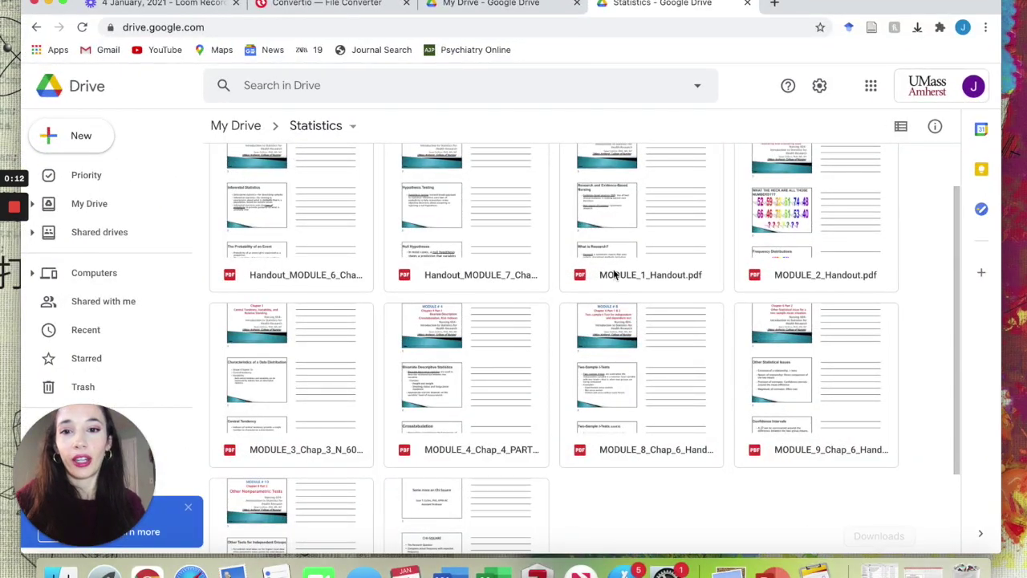
- Preview the Handout_MODULE_7 PDF from Drive, glance at PowerPoint, then move to the Convertio page
{"action": "double_click", "coordinate": [493, 234]}
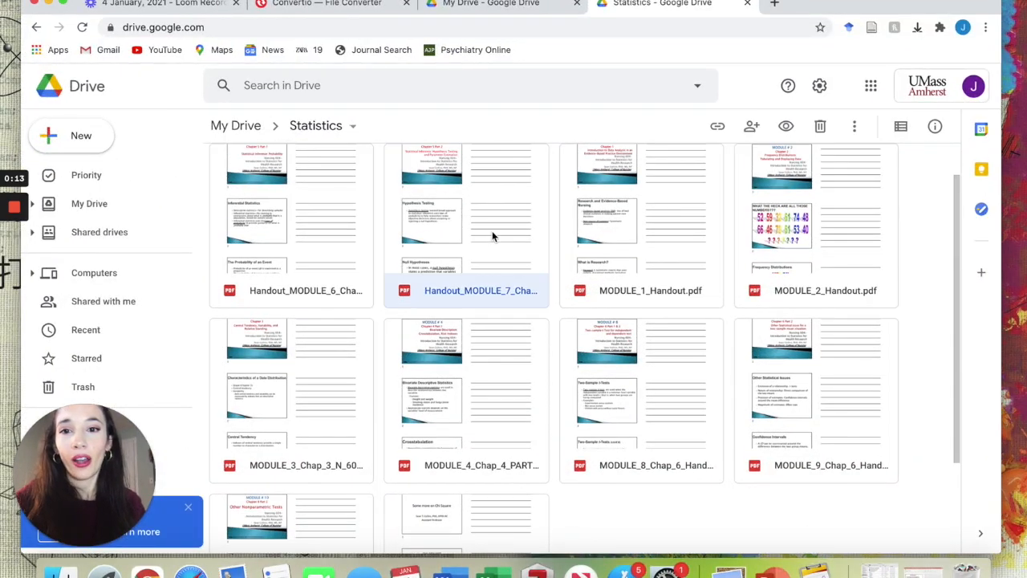
{"action": "scroll", "coordinate": [597, 375], "scroll_direction": "down", "scroll_amount": 5}
{"action": "scroll", "coordinate": [597, 371], "scroll_direction": "down", "scroll_amount": 3}
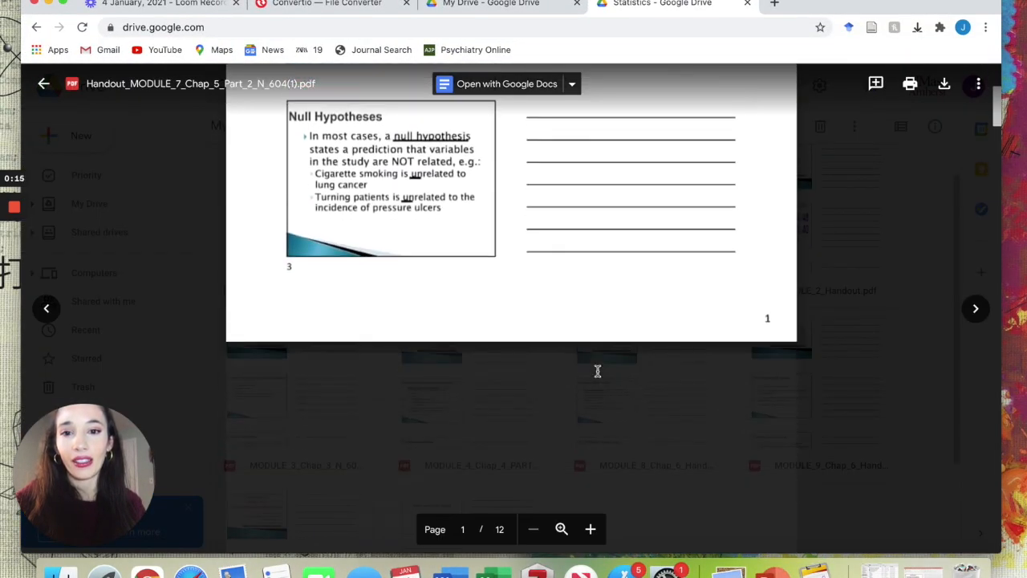
{"action": "scroll", "coordinate": [596, 370], "scroll_direction": "up", "scroll_amount": 2}
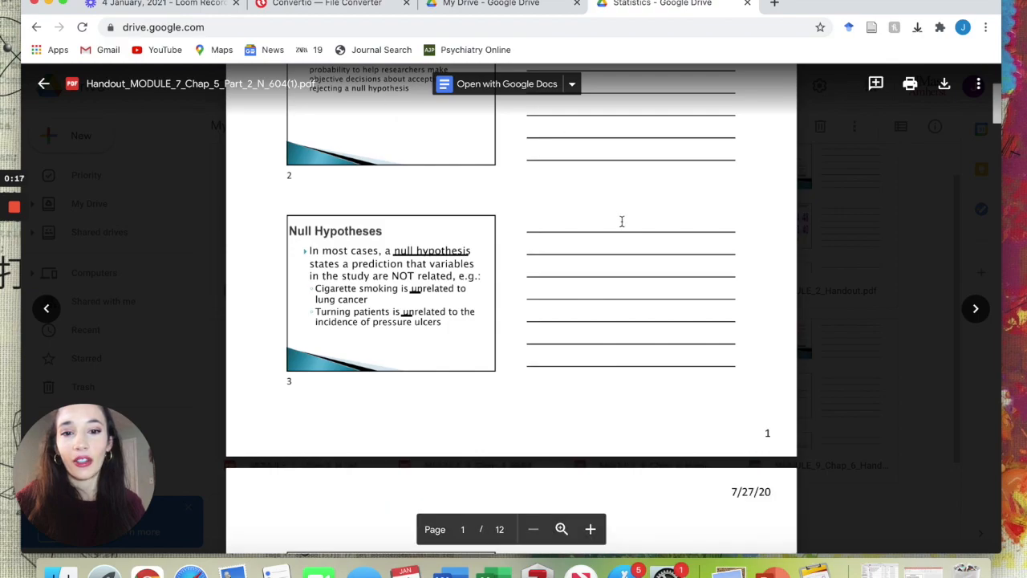
{"action": "scroll", "coordinate": [619, 223], "scroll_direction": "down", "scroll_amount": 5}
{"action": "scroll", "coordinate": [621, 221], "scroll_direction": "down", "scroll_amount": 5}
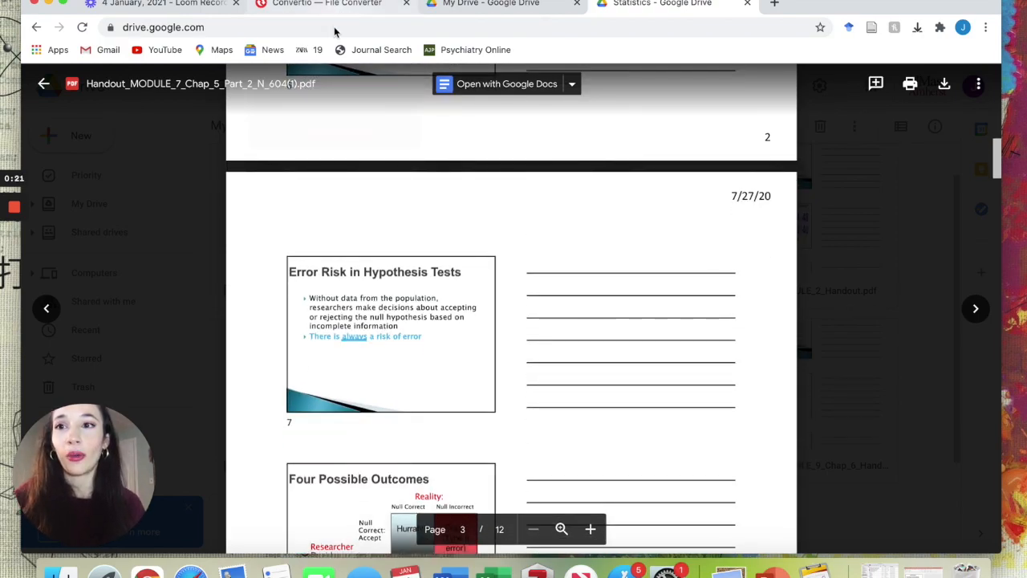
{"action": "left_click", "coordinate": [923, 571]}
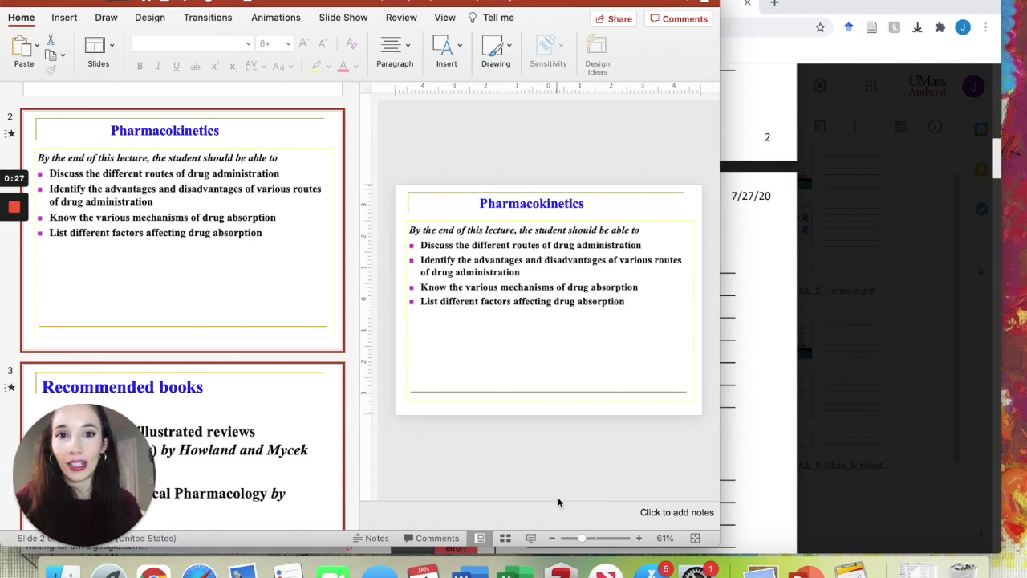
{"action": "left_click", "coordinate": [842, 291]}
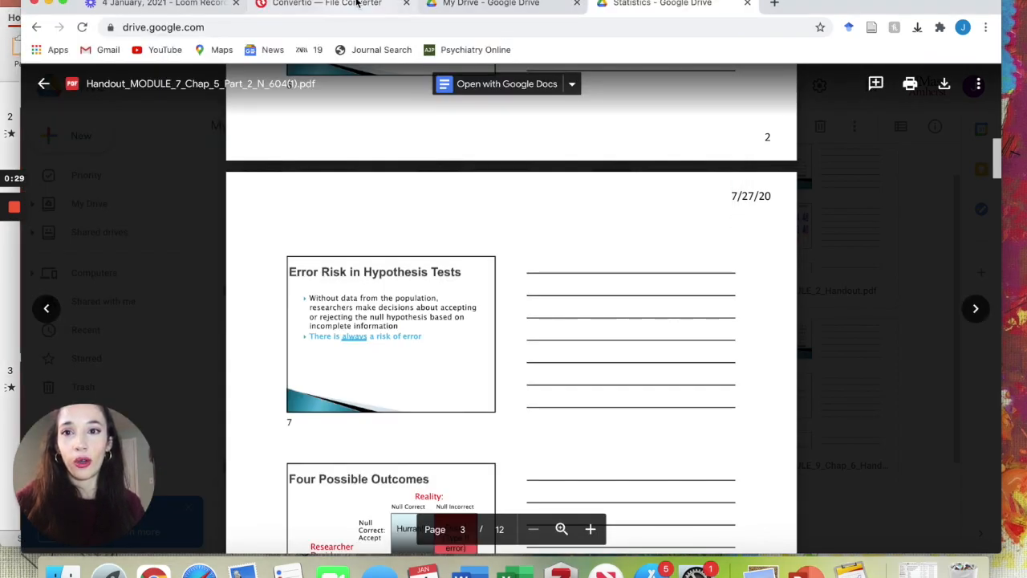
{"action": "left_click", "coordinate": [337, 4]}
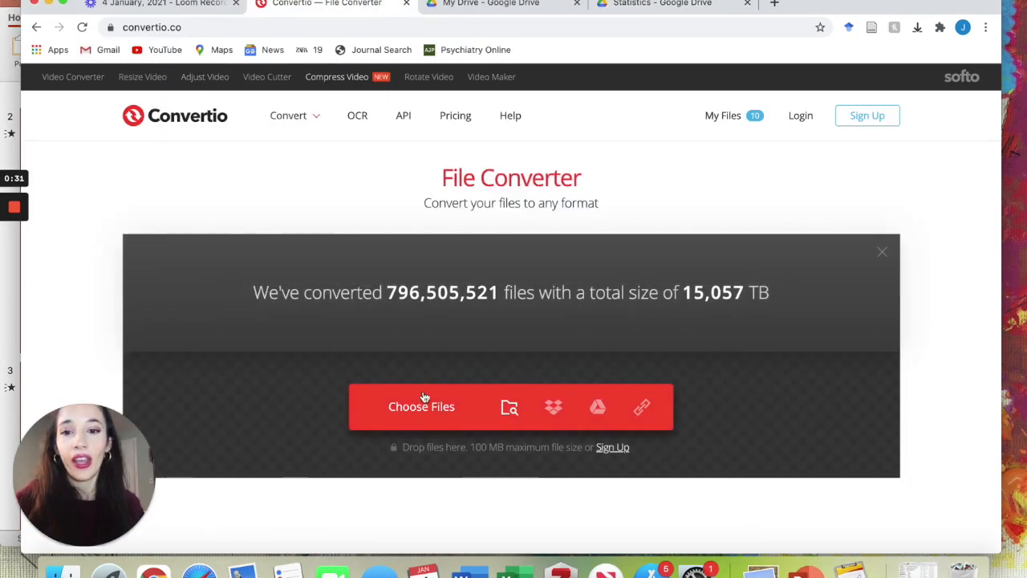
- Add the 48-antidepressants PDF from Downloads to Convertio and choose PPT as the output format
{"action": "left_click", "coordinate": [417, 419]}
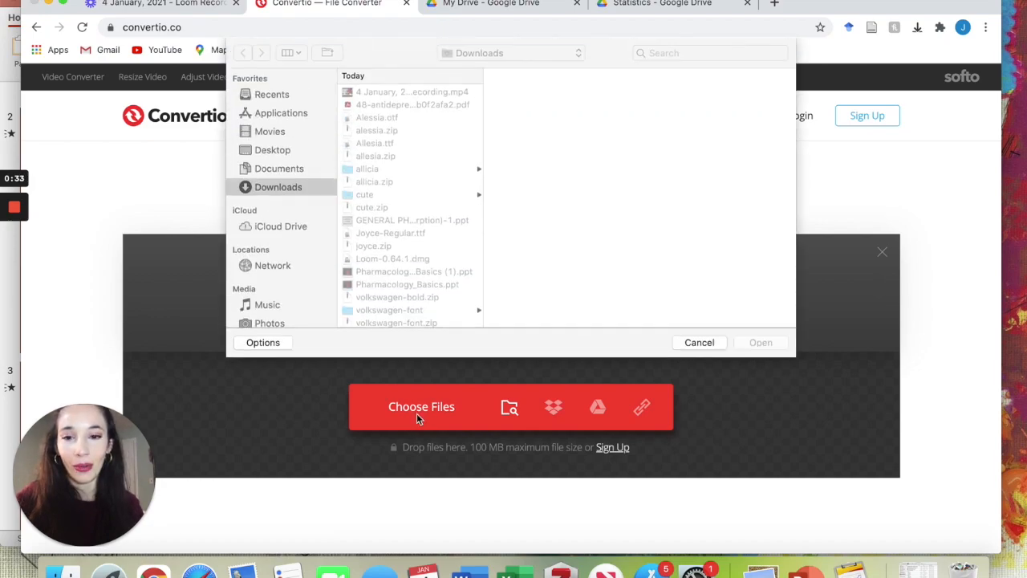
{"action": "left_click", "coordinate": [447, 105]}
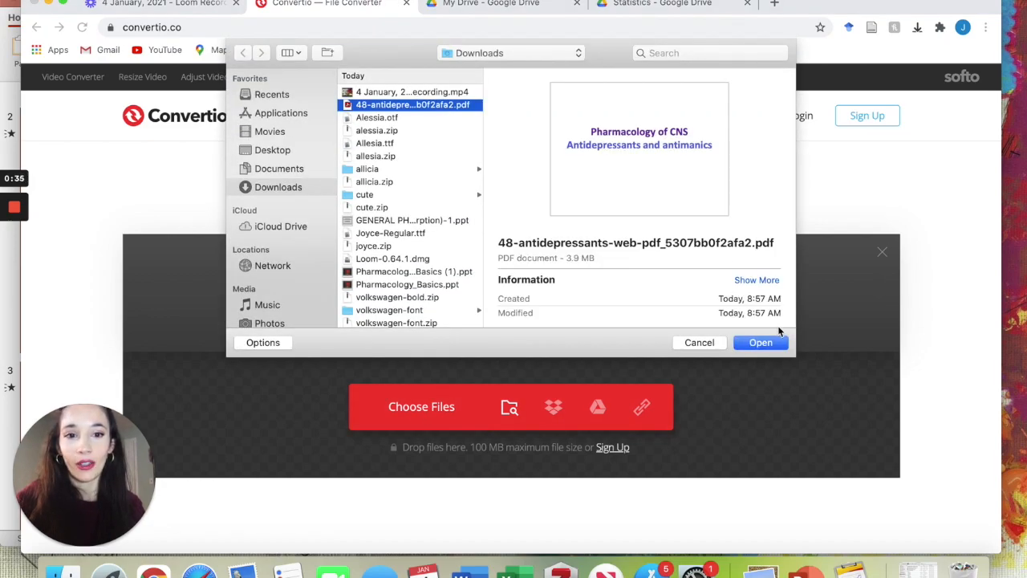
{"action": "left_click", "coordinate": [760, 343]}
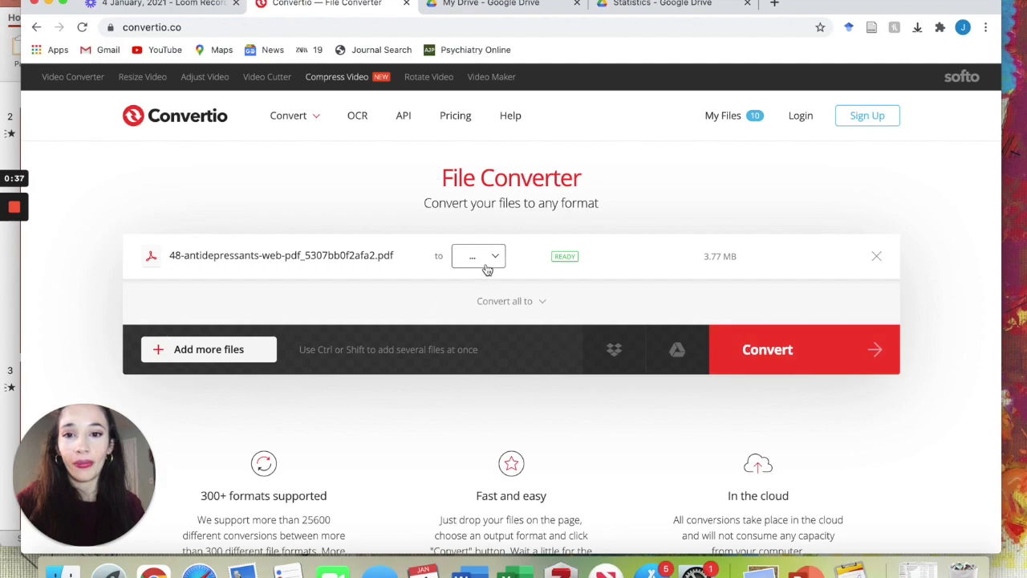
{"action": "left_click", "coordinate": [481, 257]}
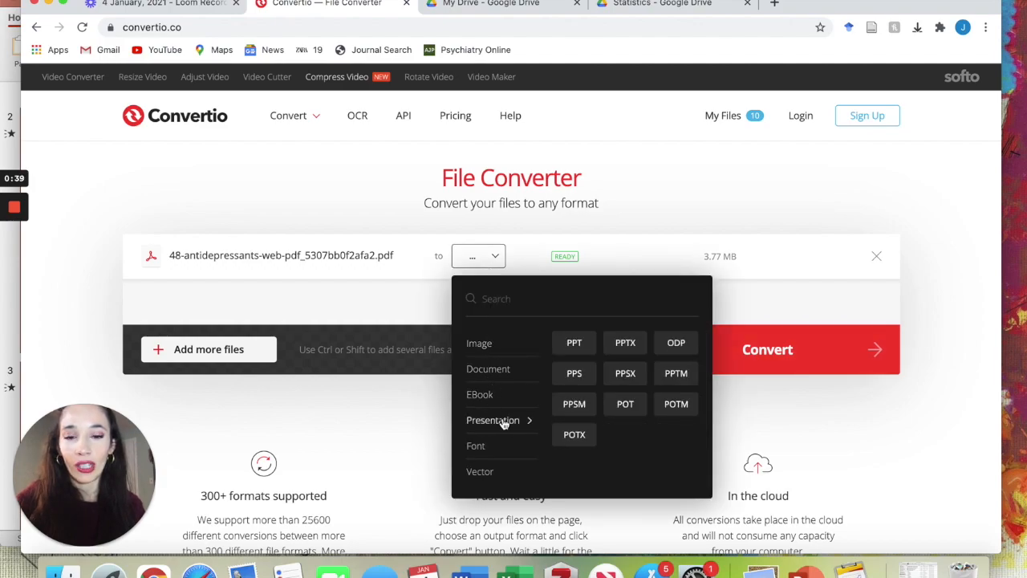
{"action": "left_click", "coordinate": [574, 353]}
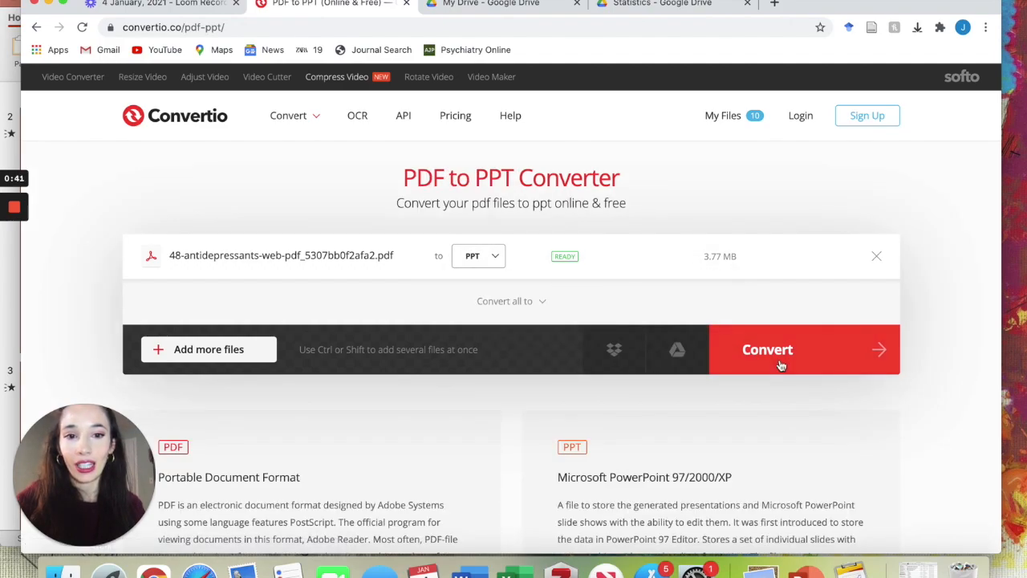
- Hide Chrome and bring up File > Print for the Pharmacokinetics presentation in PowerPoint
{"action": "left_click", "coordinate": [50, 5]}
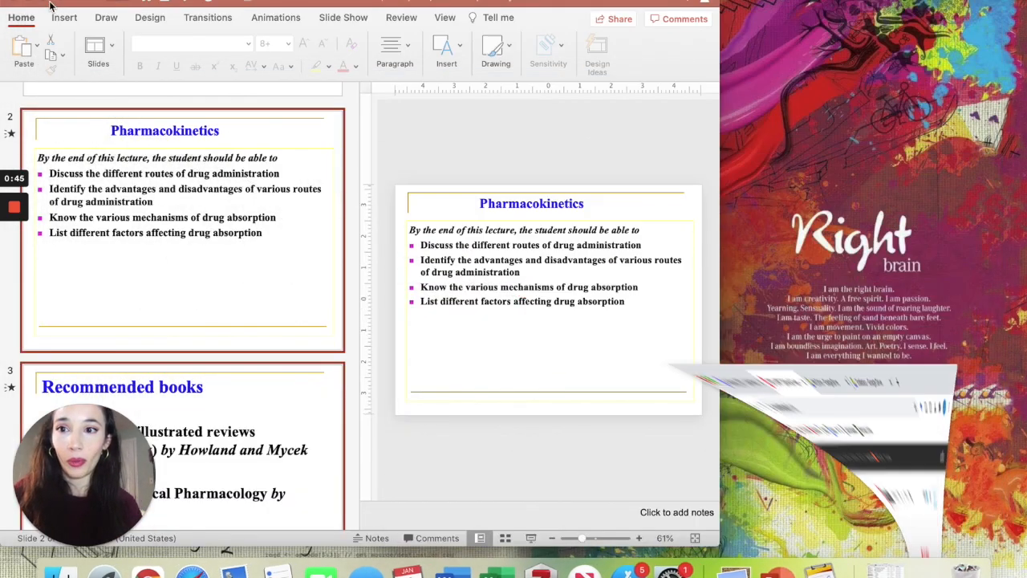
{"action": "left_click_drag", "start_coordinate": [401, 7], "coordinate": [524, 7]}
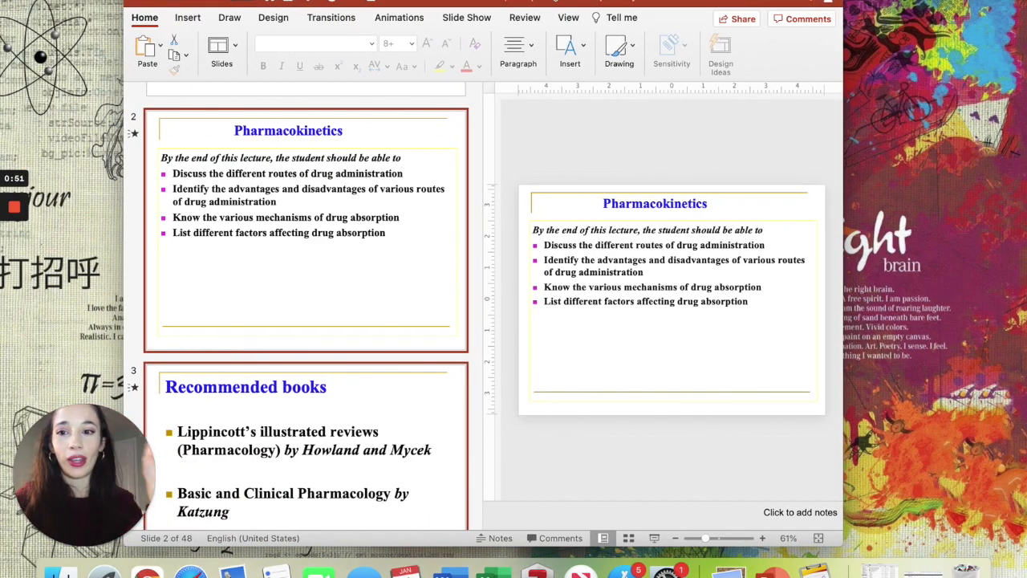
{"action": "left_click", "coordinate": [116, 0]}
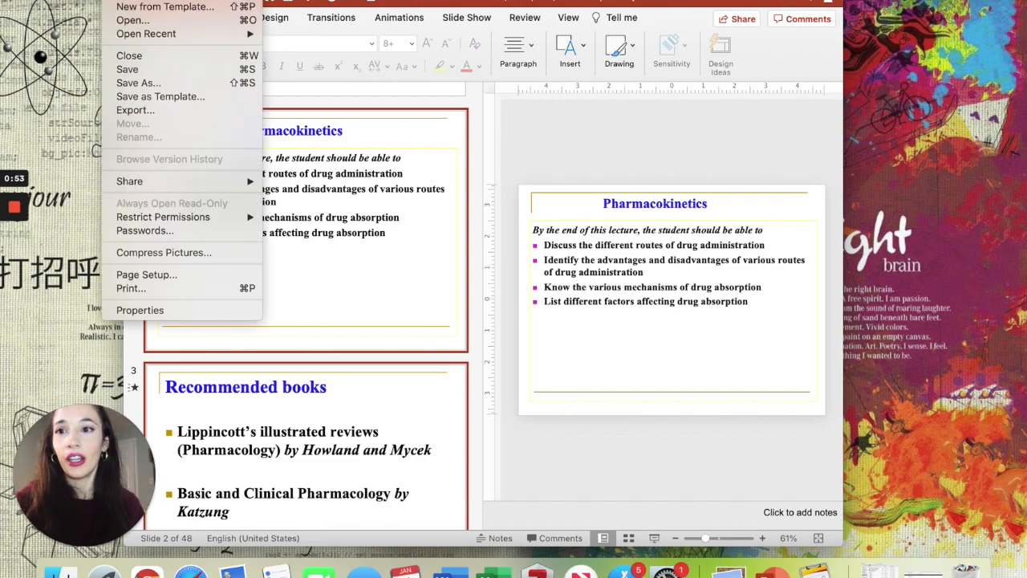
{"action": "left_click", "coordinate": [153, 288]}
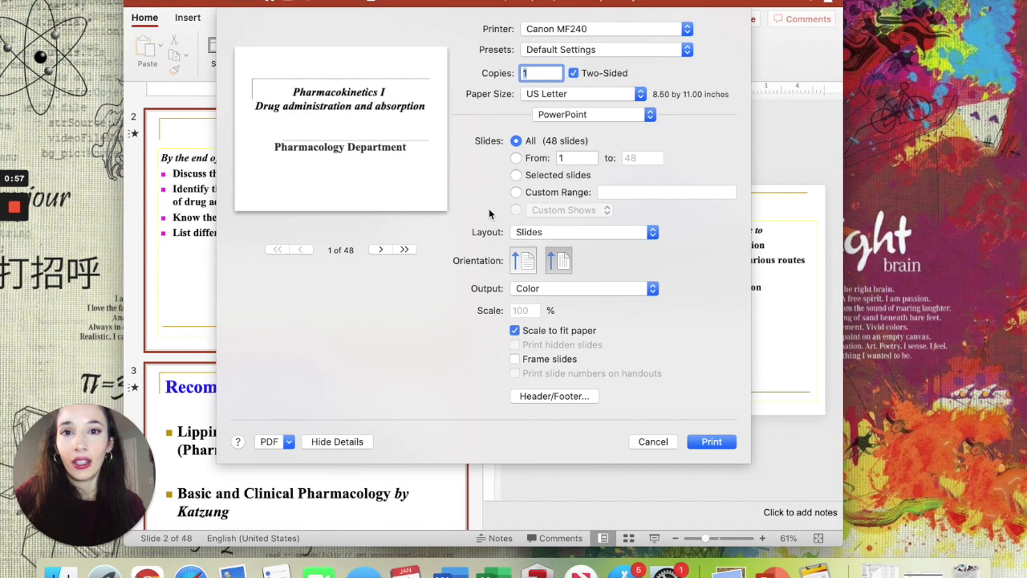
- Try 4, 9 and 2 slides per page, then settle on Handouts with 3 slides per page and note lines
{"action": "left_click", "coordinate": [552, 233]}
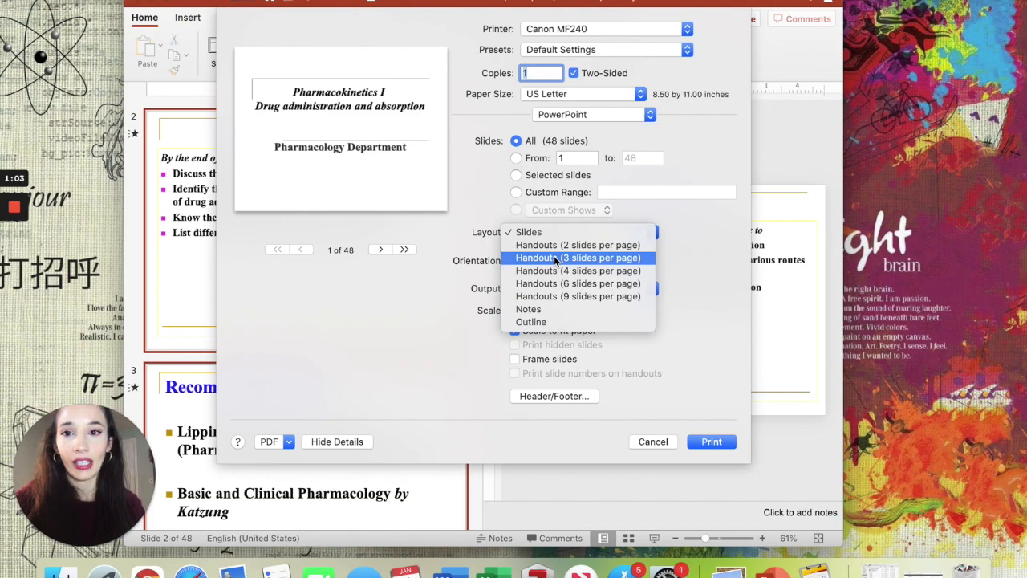
{"action": "left_click", "coordinate": [554, 258]}
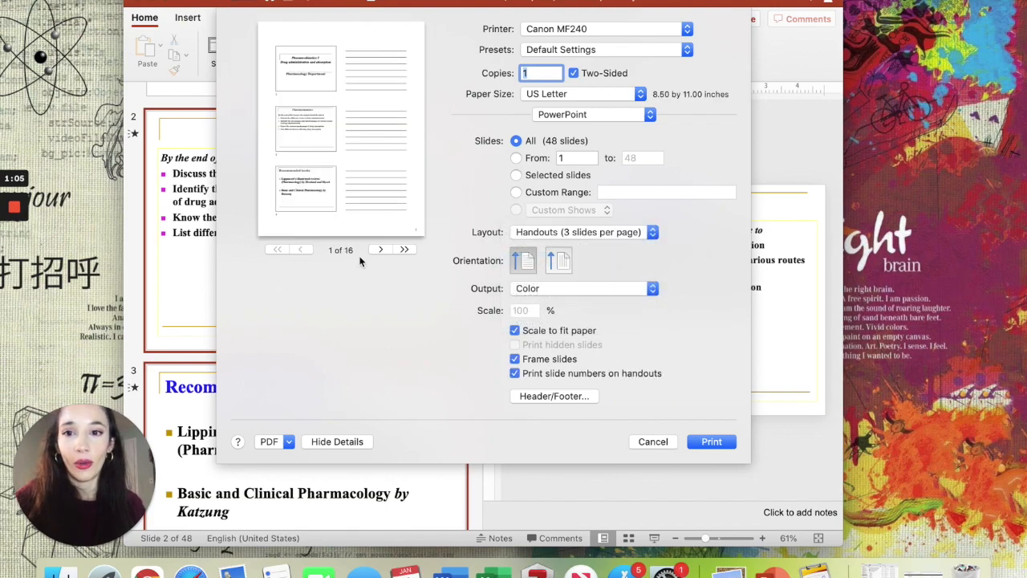
{"action": "left_click", "coordinate": [553, 235]}
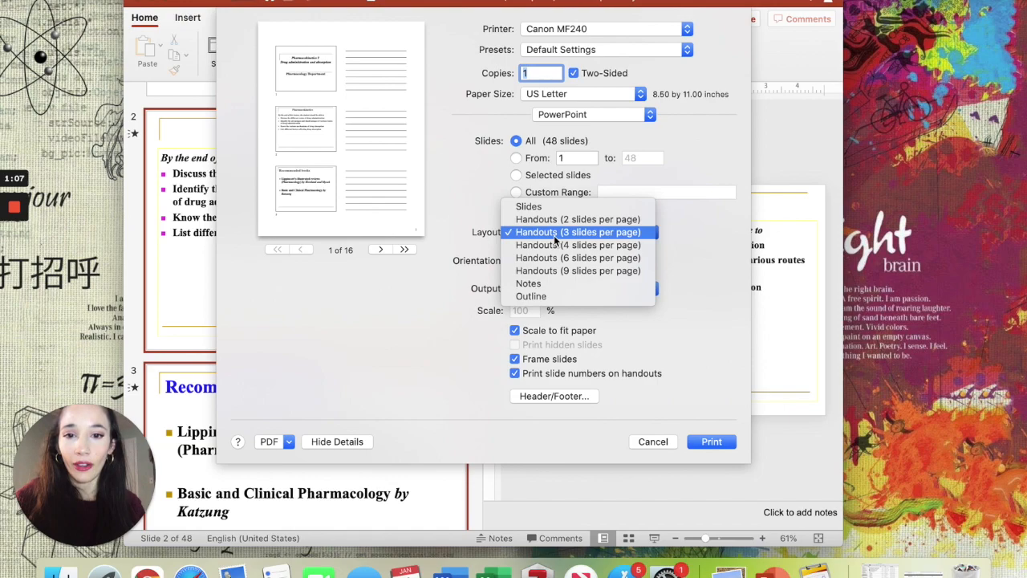
{"action": "left_click", "coordinate": [555, 246]}
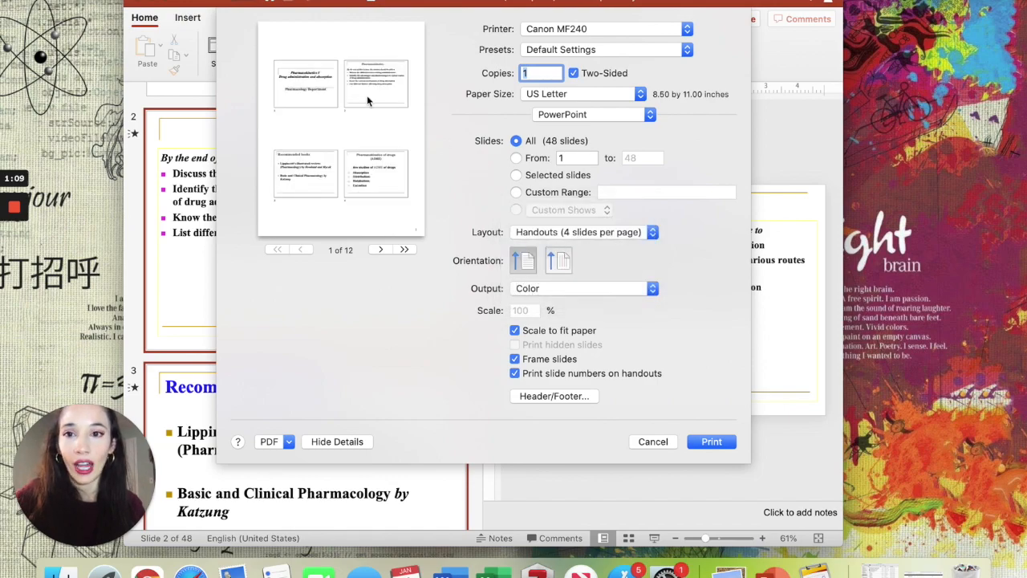
{"action": "left_click", "coordinate": [563, 231]}
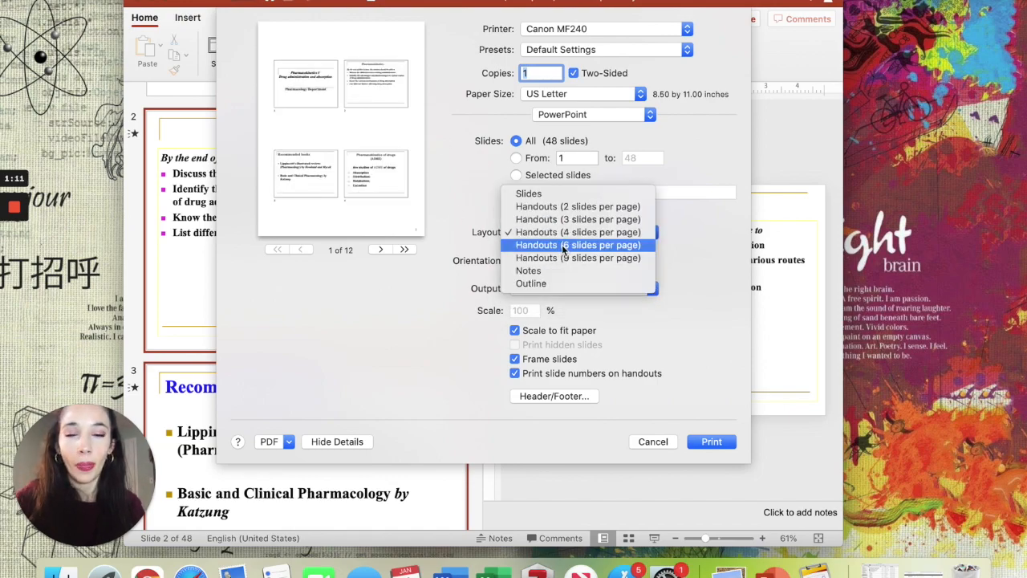
{"action": "left_click", "coordinate": [564, 256]}
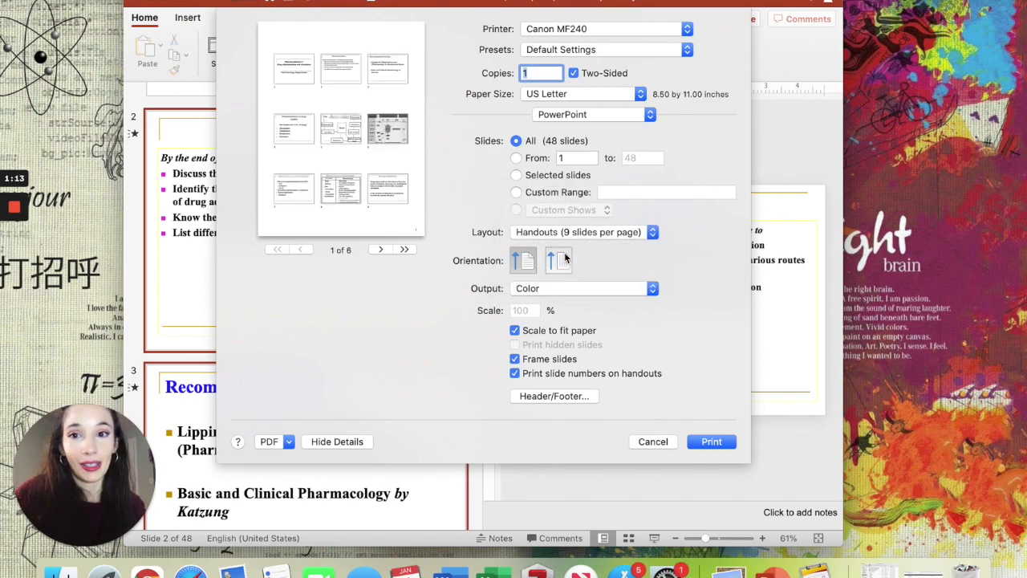
{"action": "left_click", "coordinate": [590, 232]}
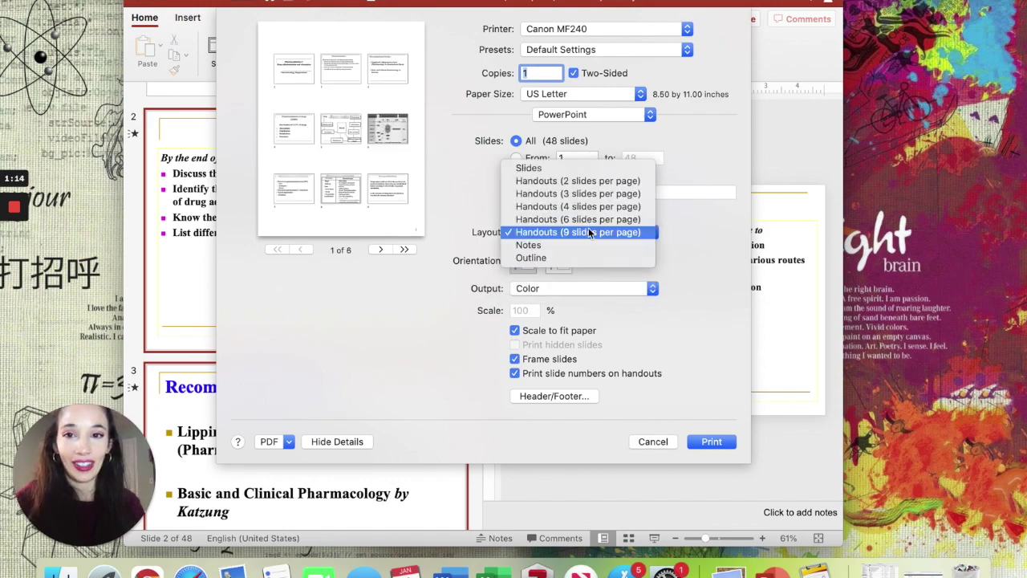
{"action": "left_click", "coordinate": [560, 183]}
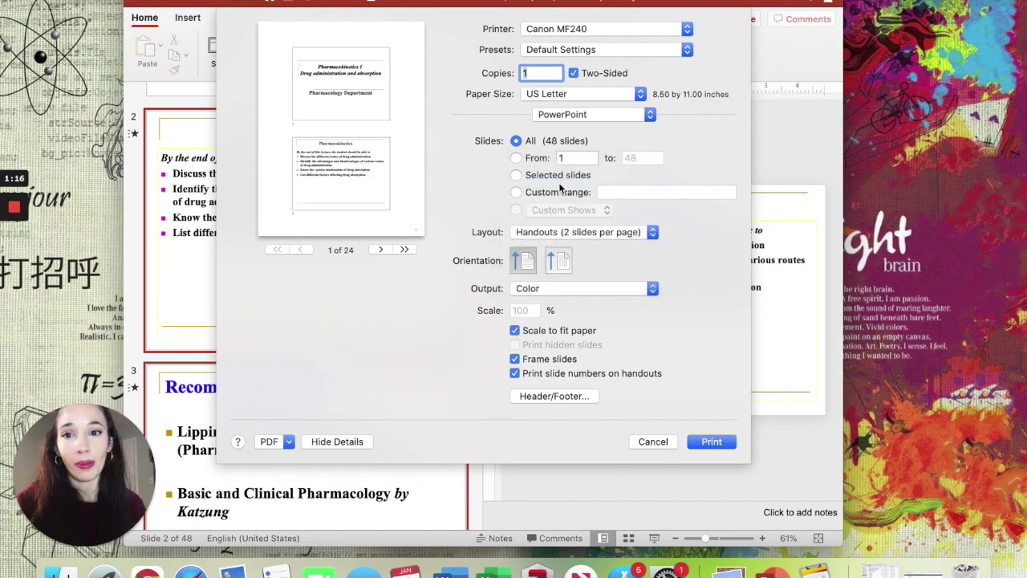
{"action": "left_click", "coordinate": [572, 232]}
{"action": "left_click", "coordinate": [572, 247]}
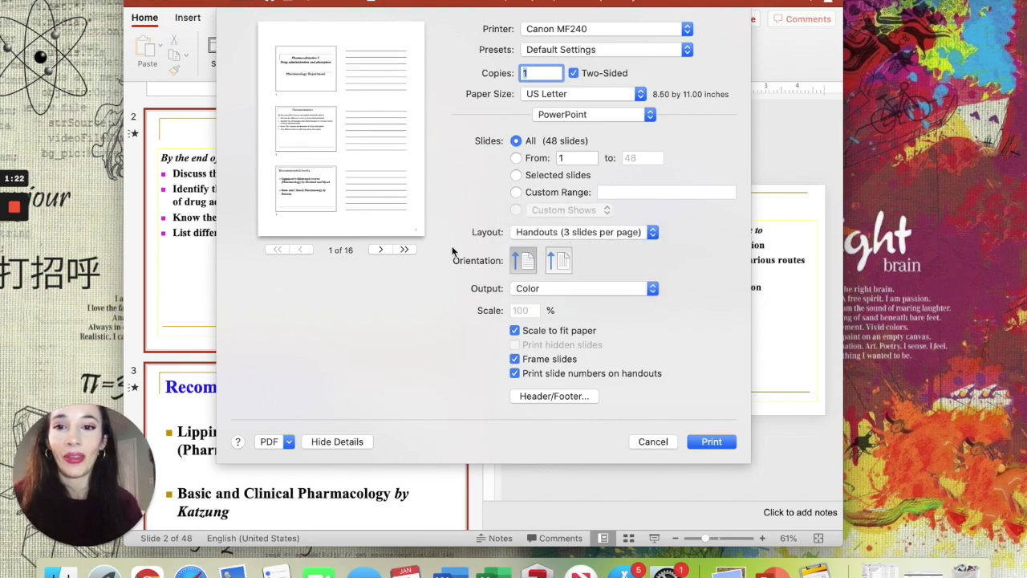
- Save the handout printout as a PDF on the Desktop and open the exported PDF
{"action": "left_click", "coordinate": [283, 446]}
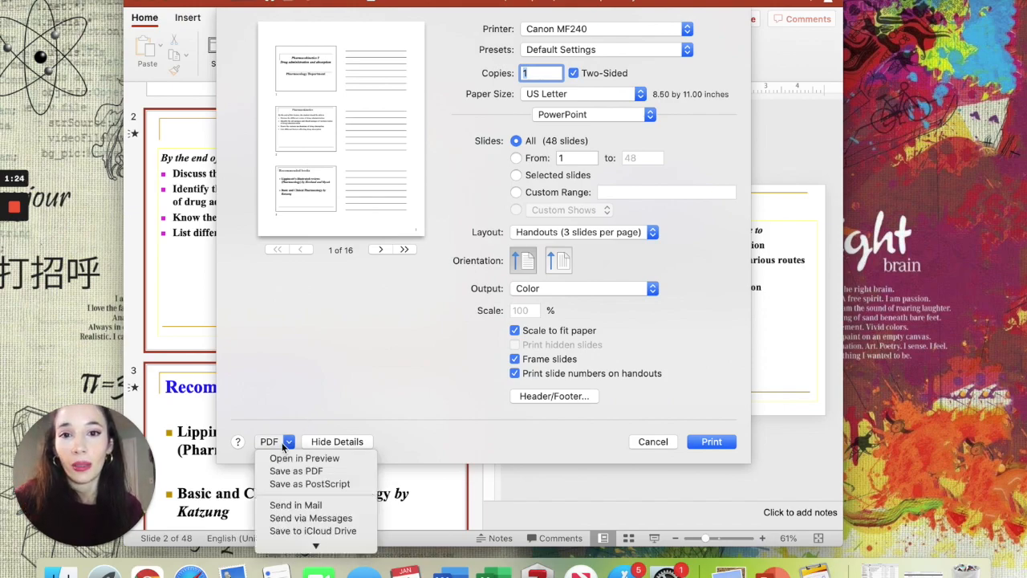
{"action": "left_click", "coordinate": [296, 471]}
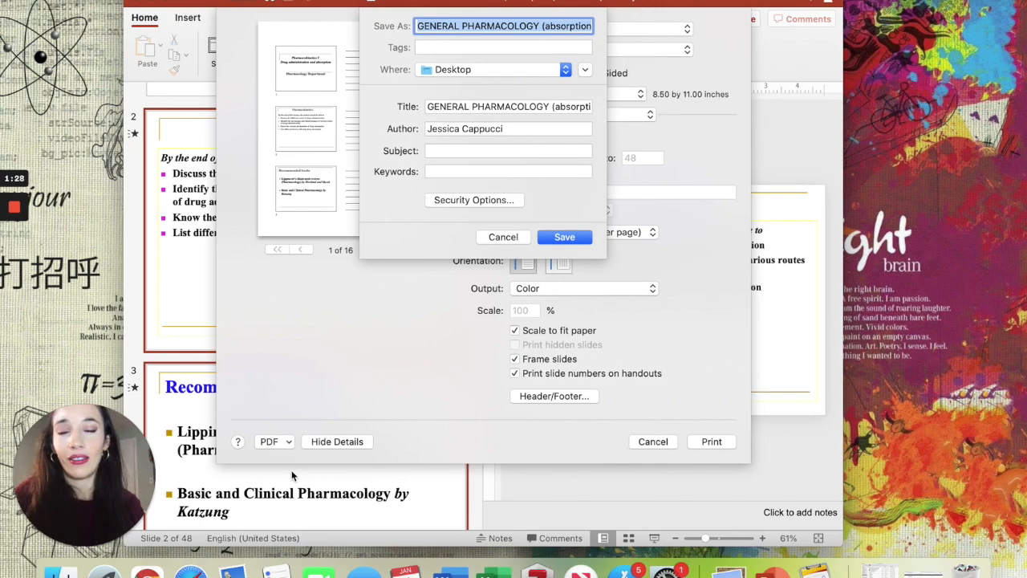
{"action": "left_click", "coordinate": [567, 239]}
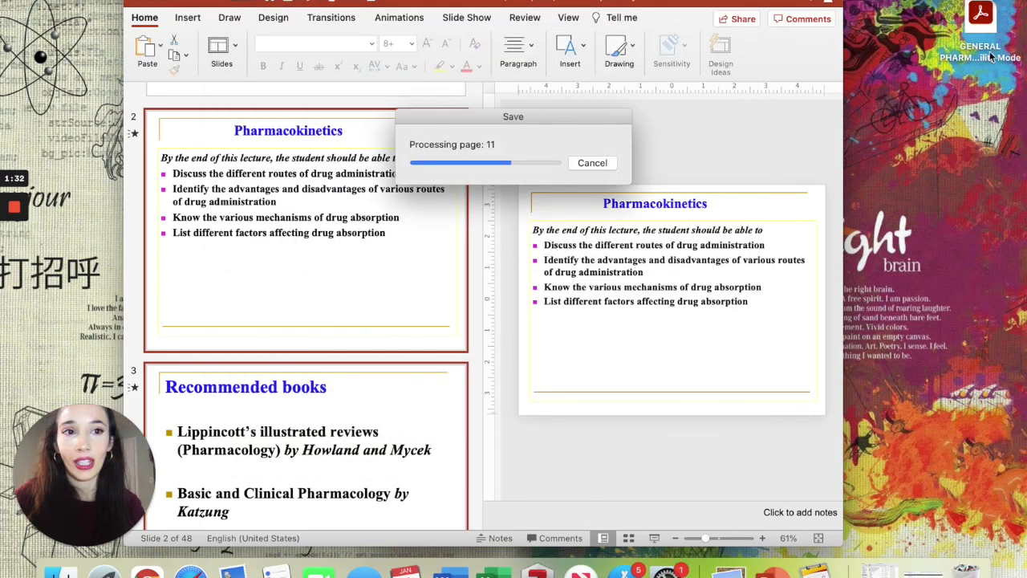
{"action": "double_click", "coordinate": [980, 9]}
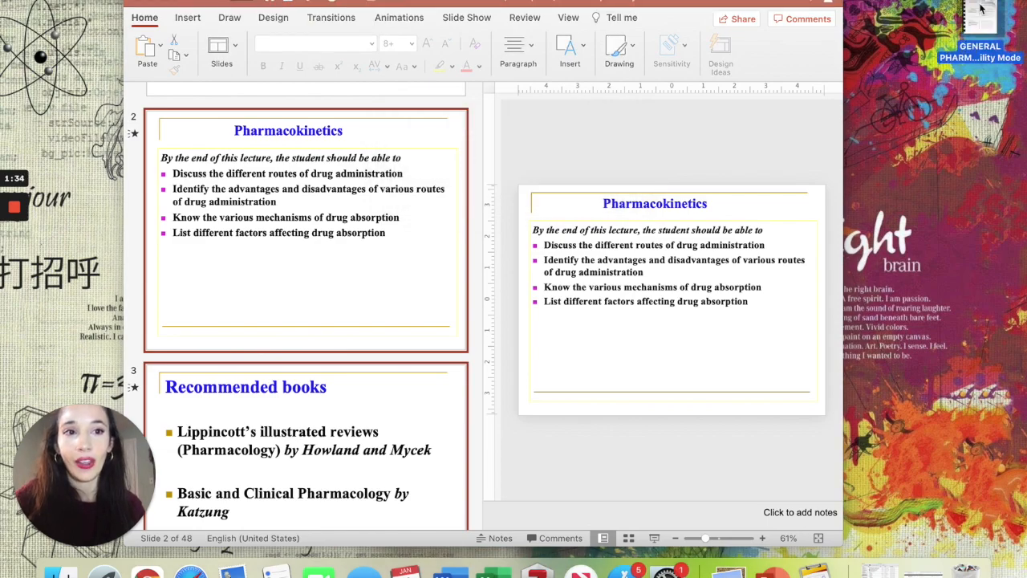
{"action": "scroll", "coordinate": [262, 418], "scroll_direction": "down", "scroll_amount": 1}
{"action": "scroll", "coordinate": [261, 415], "scroll_direction": "down", "scroll_amount": 4}
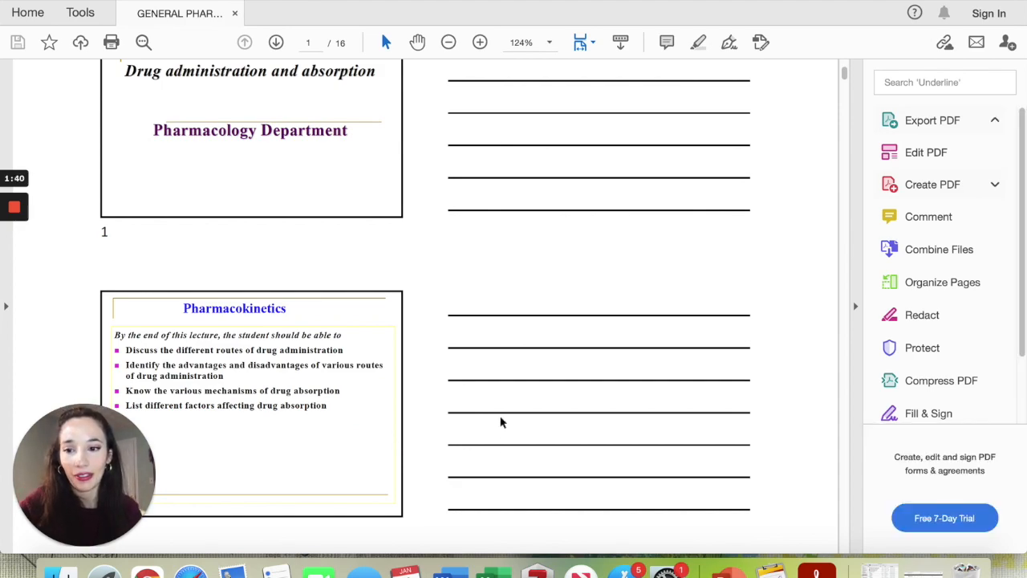
- Review the exported handout pages in Acrobat, then bring Chrome with Google Drive to the front
{"action": "left_click", "coordinate": [729, 569]}
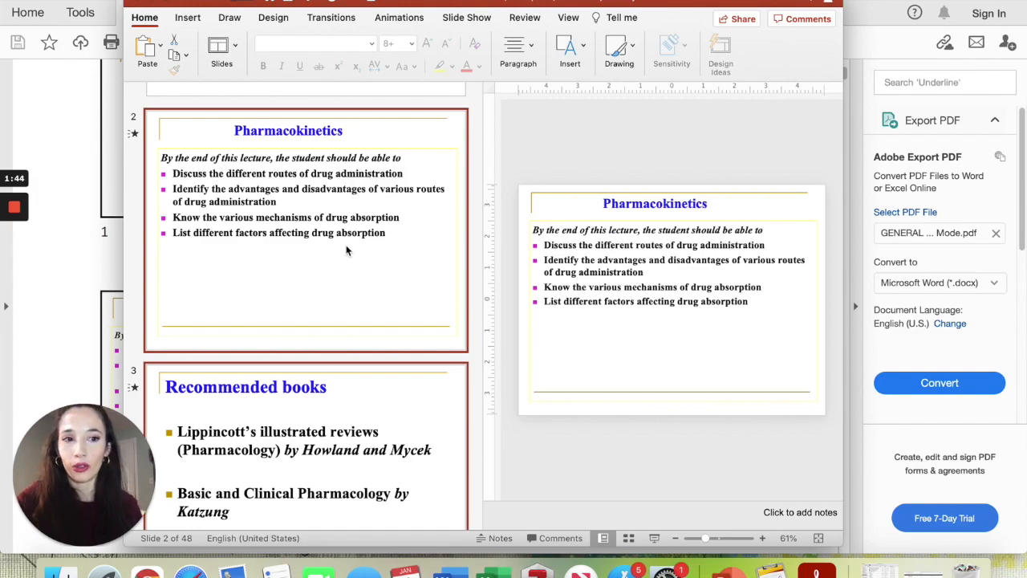
{"action": "left_click", "coordinate": [115, 107]}
{"action": "scroll", "coordinate": [337, 225], "scroll_direction": "up", "scroll_amount": 5}
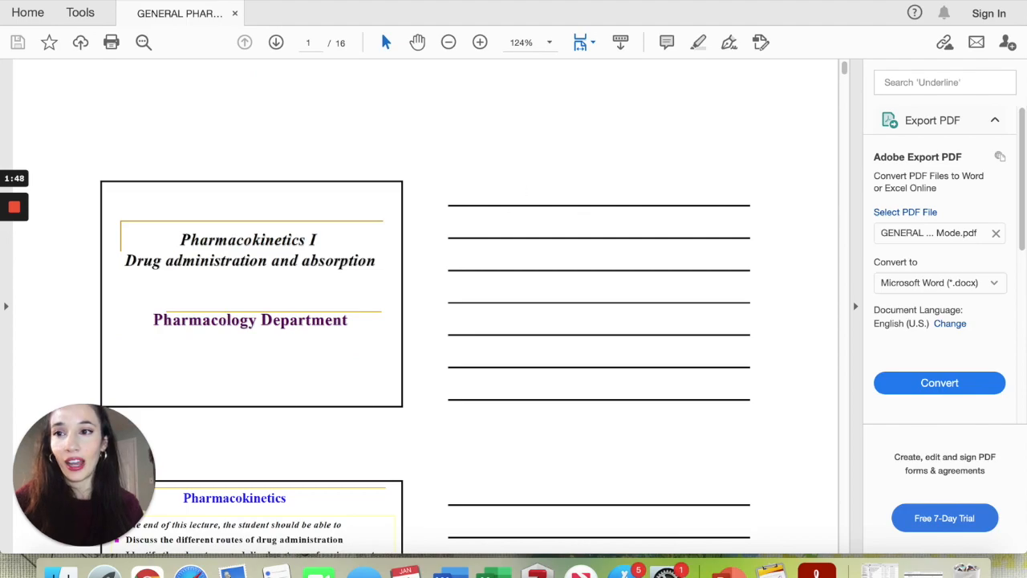
{"action": "left_click", "coordinate": [147, 571]}
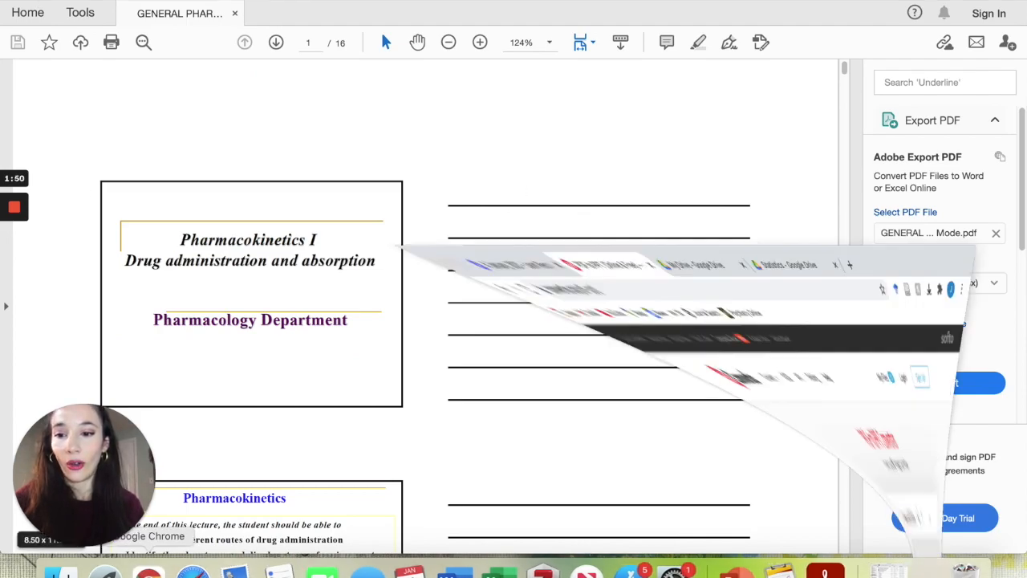
- Drag the handout PDF's title-bar icon from Acrobat into the Drive Statistics folder to upload it
{"action": "left_click", "coordinate": [554, 6]}
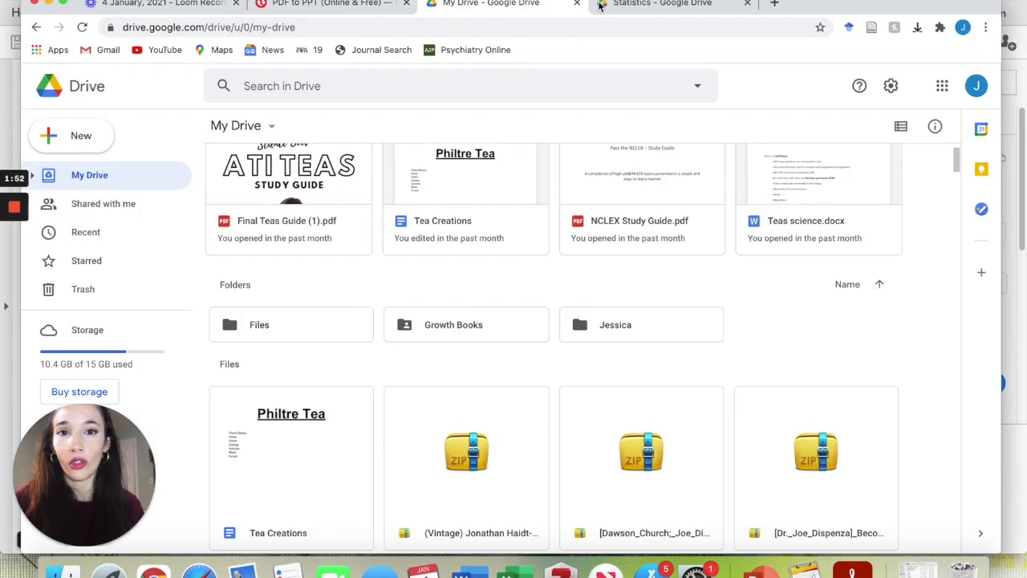
{"action": "left_click", "coordinate": [618, 6]}
{"action": "left_click", "coordinate": [866, 233]}
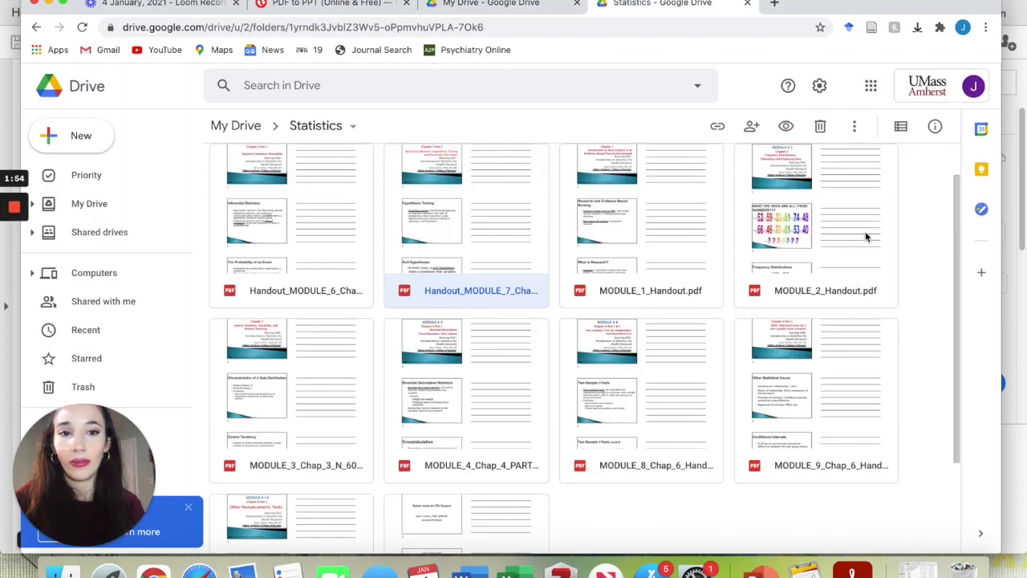
{"action": "left_click_drag", "start_coordinate": [890, 10], "coordinate": [805, 12]}
{"action": "left_click", "coordinate": [826, 6]}
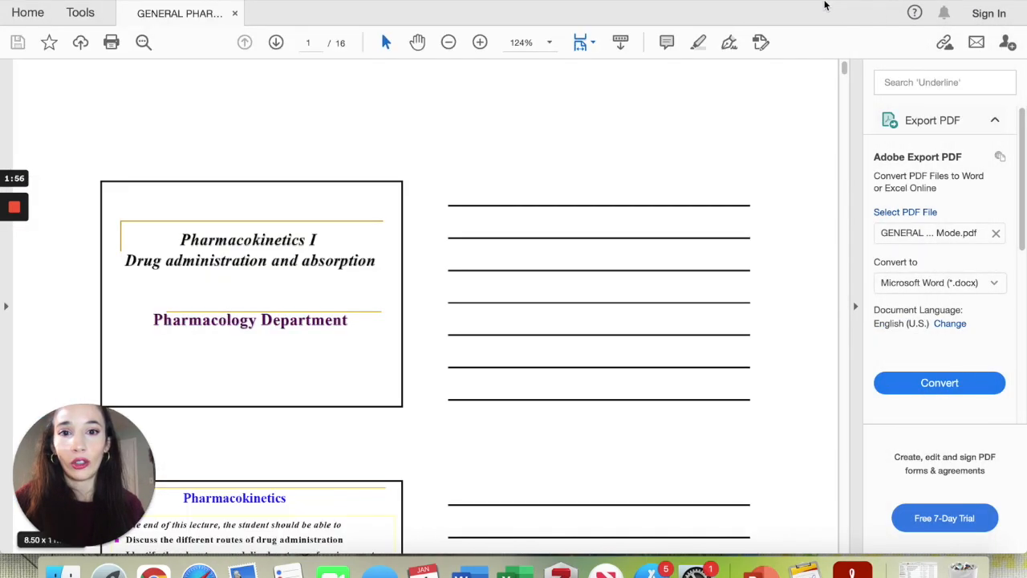
{"action": "left_click", "coordinate": [16, 7]}
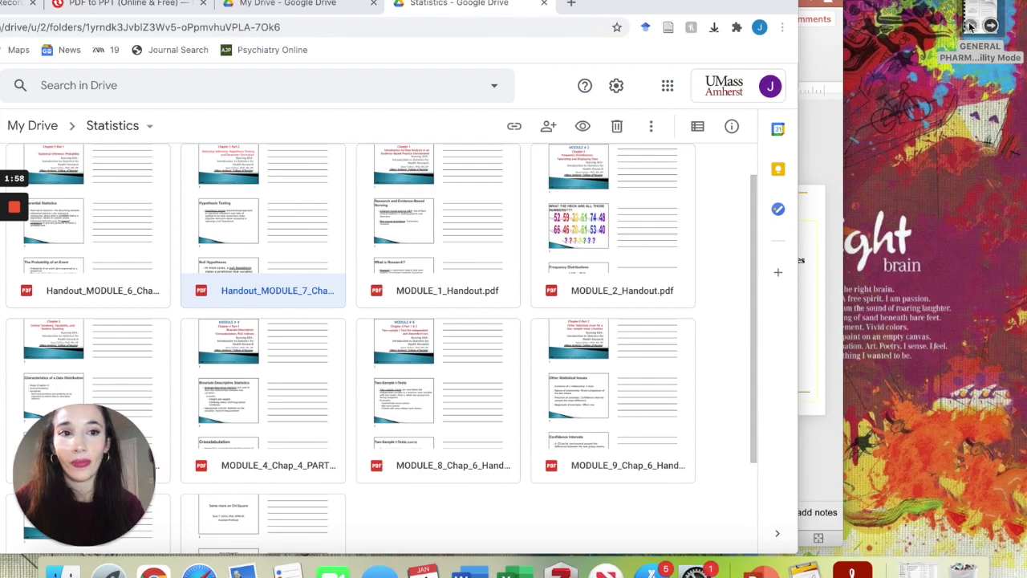
{"action": "left_click_drag", "start_coordinate": [967, 16], "coordinate": [546, 470]}
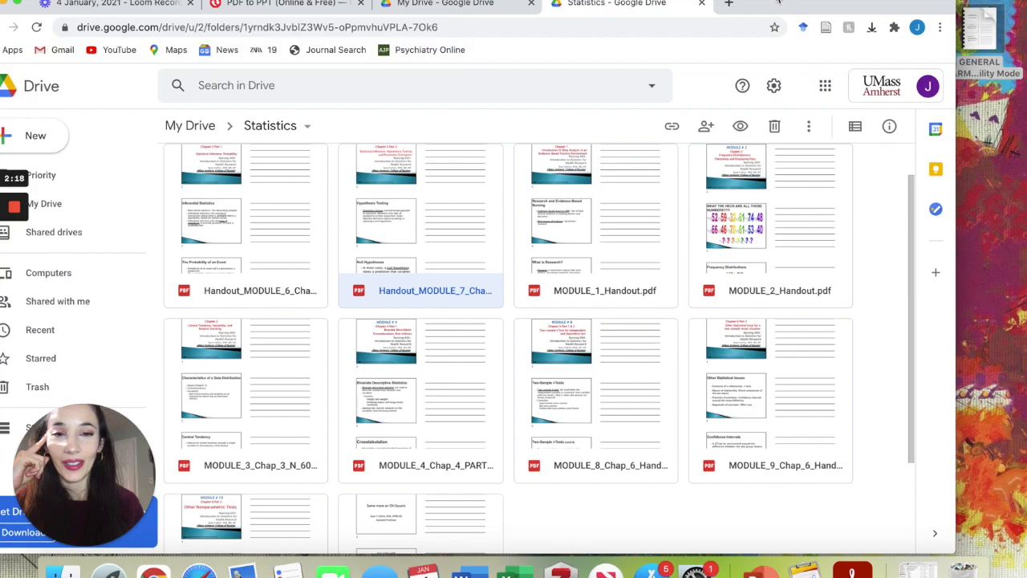
- Minimize Chrome and PowerPoint so the desktop shows
{"action": "left_click_drag", "start_coordinate": [777, 4], "coordinate": [855, 97]}
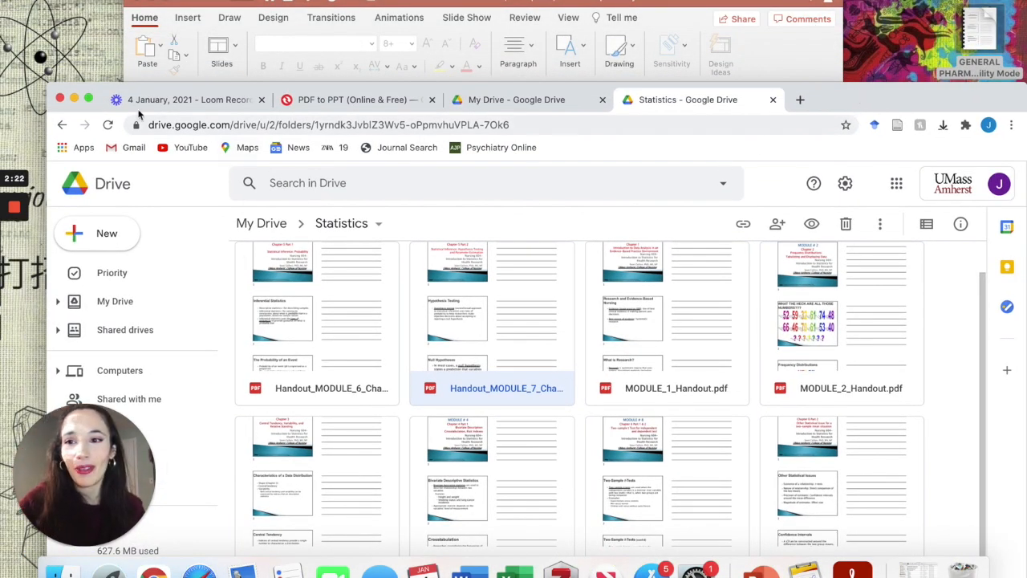
{"action": "left_click", "coordinate": [74, 97]}
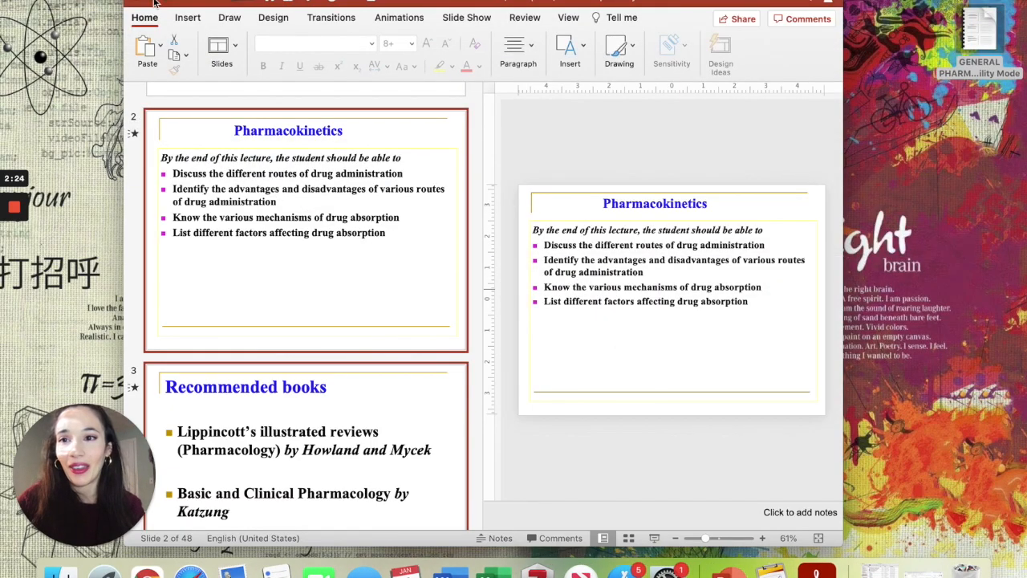
{"action": "left_click", "coordinate": [157, 3]}
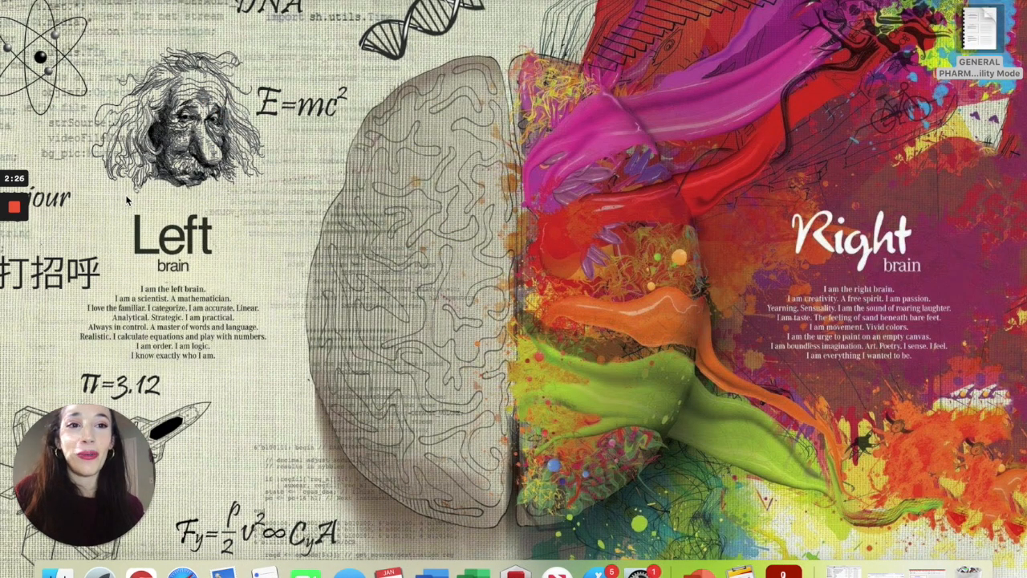